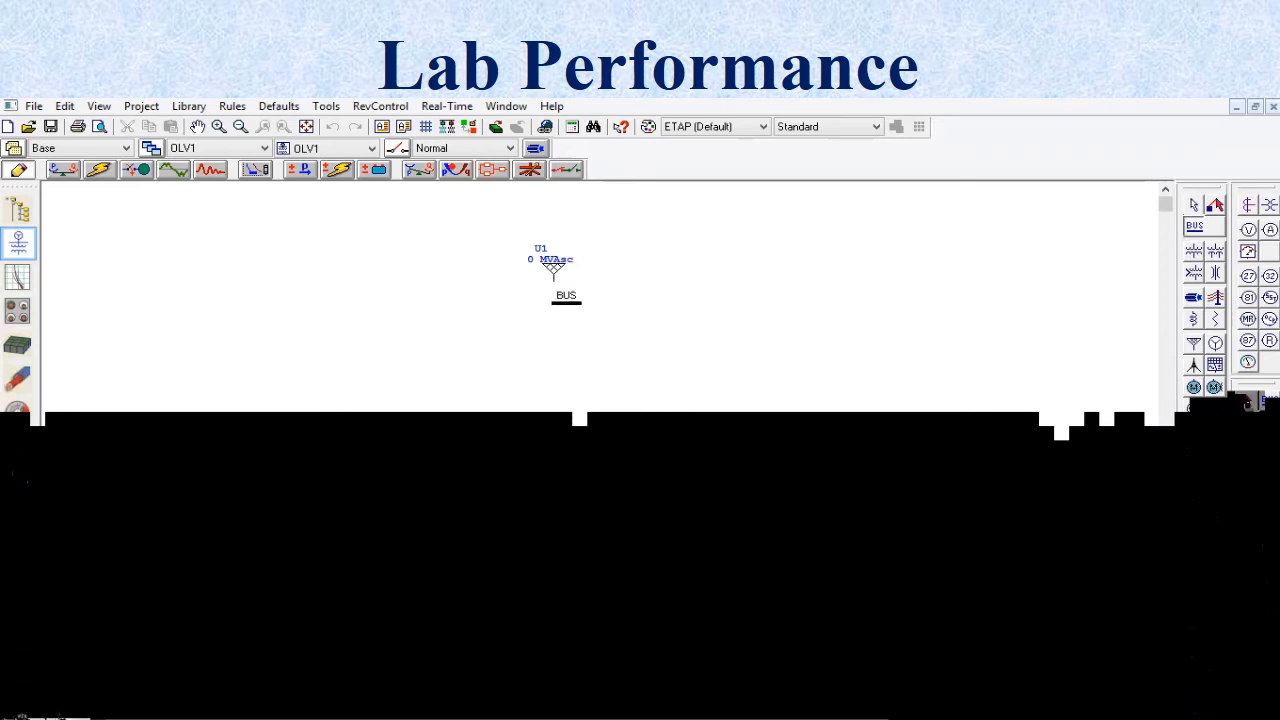
- Place a bus below the power grid U1, connected to it, and add a two-winding transformer beneath that bus
left_click(551, 289)
left_click_drag(554, 281, 554, 292)
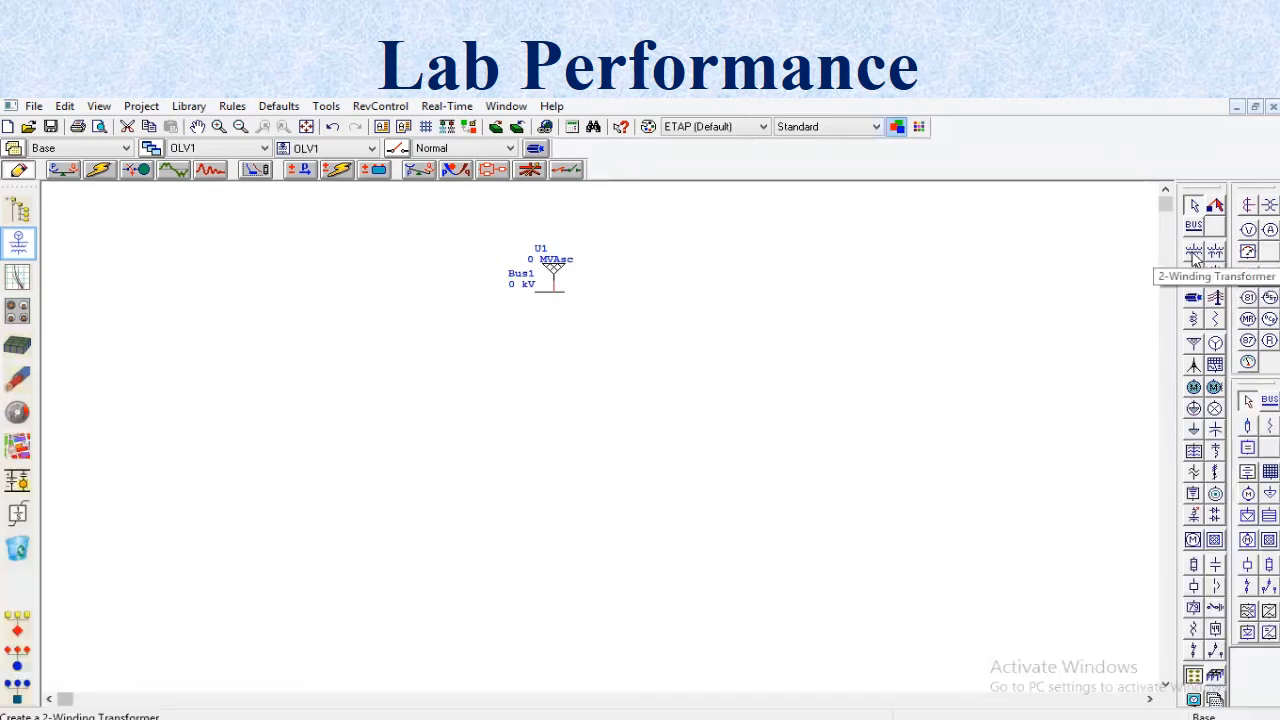
left_click(1194, 254)
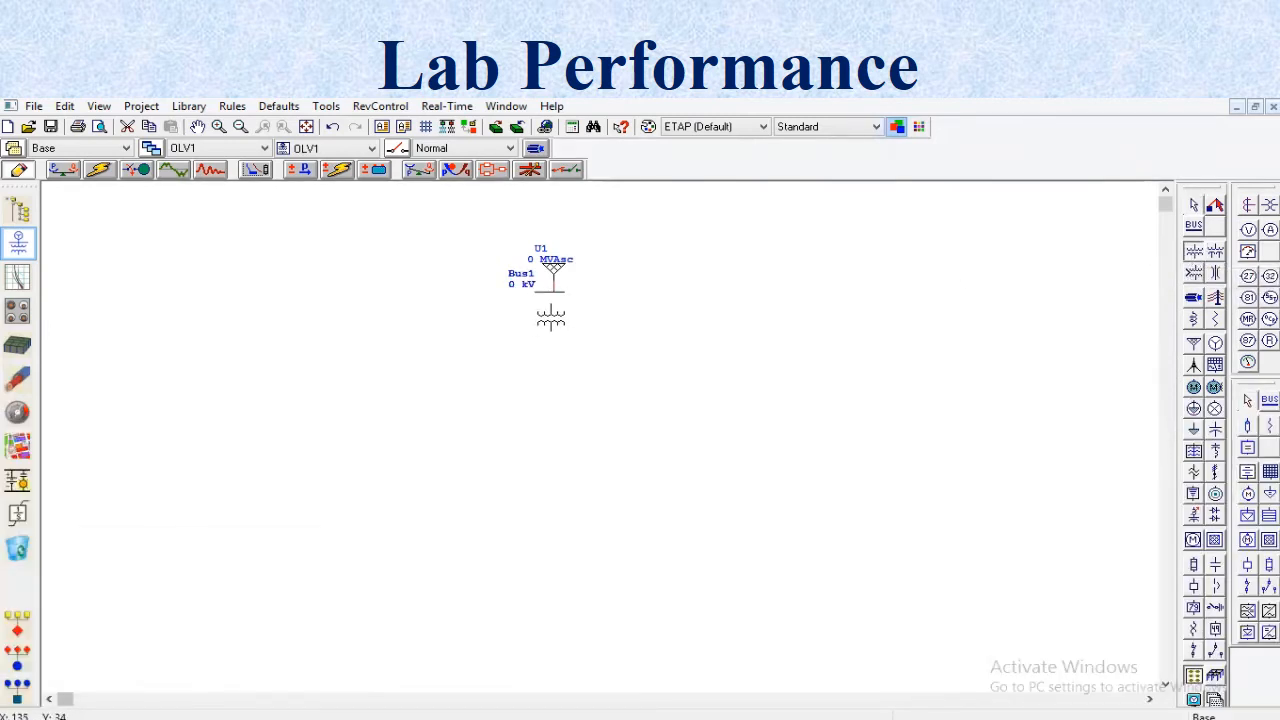
left_click(549, 316)
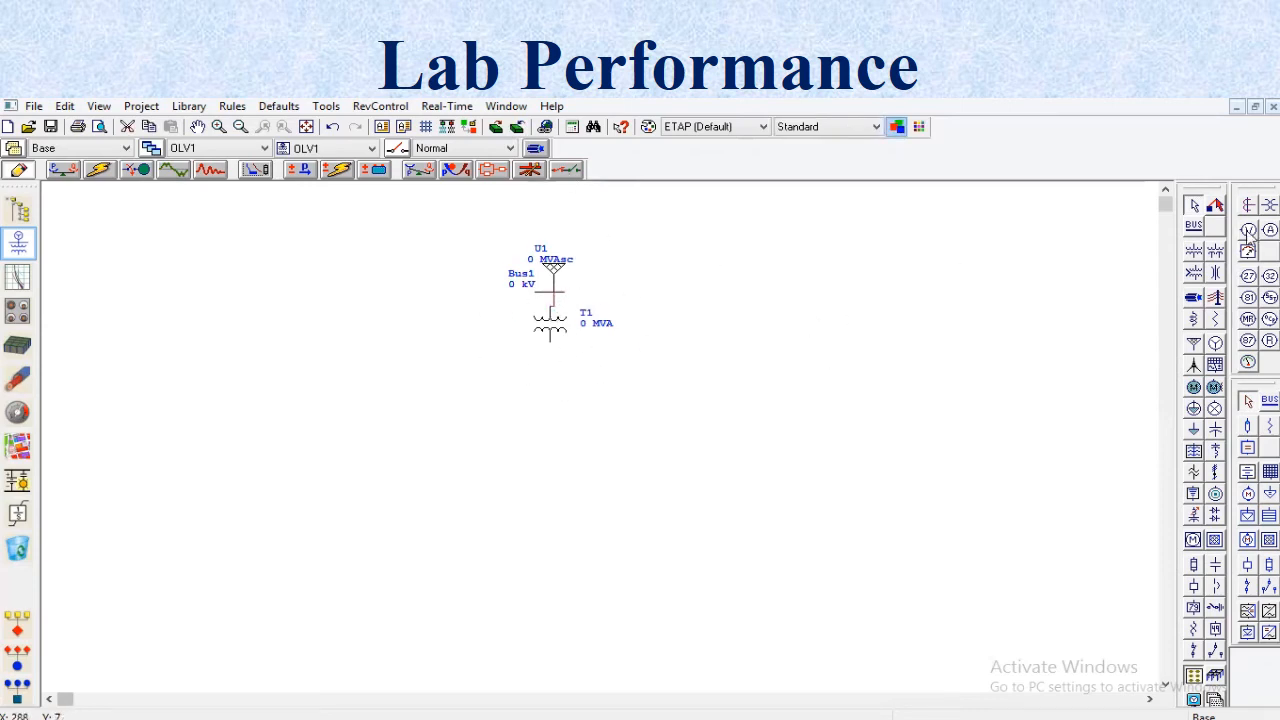
- Place a second bus below transformer T1 and connect it to the transformer's secondary side
left_click(1198, 227)
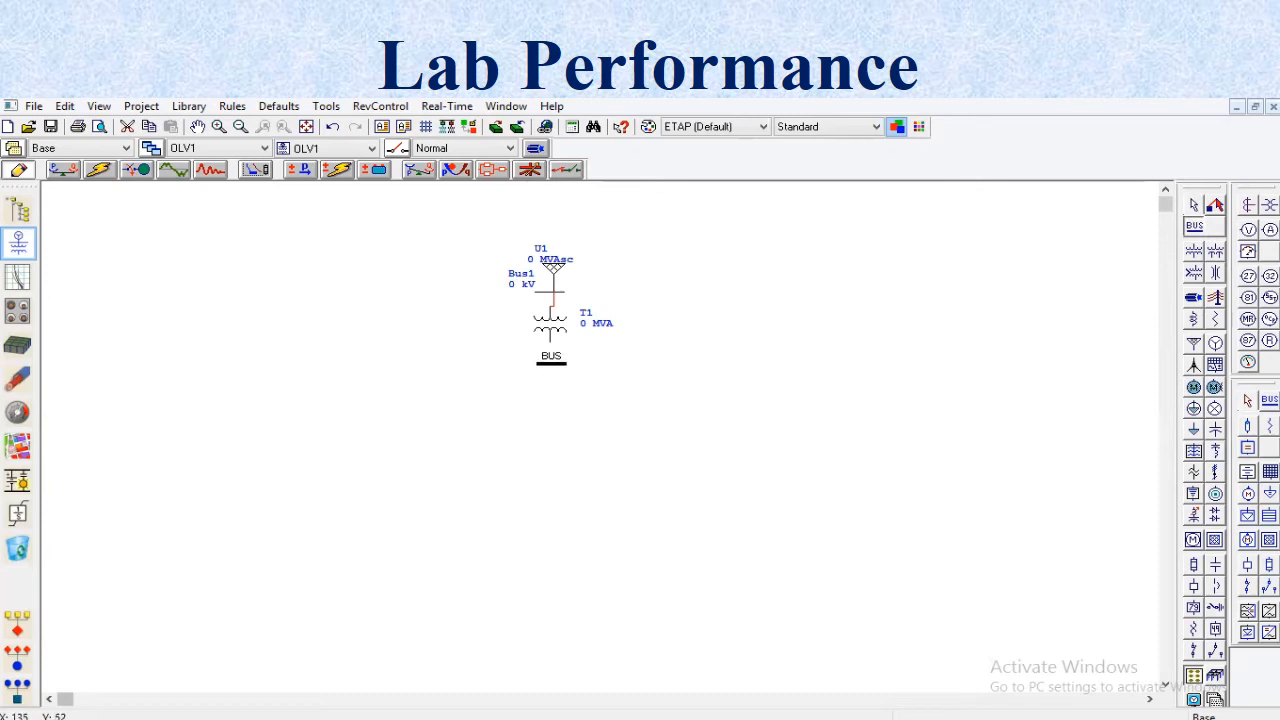
left_click(551, 347)
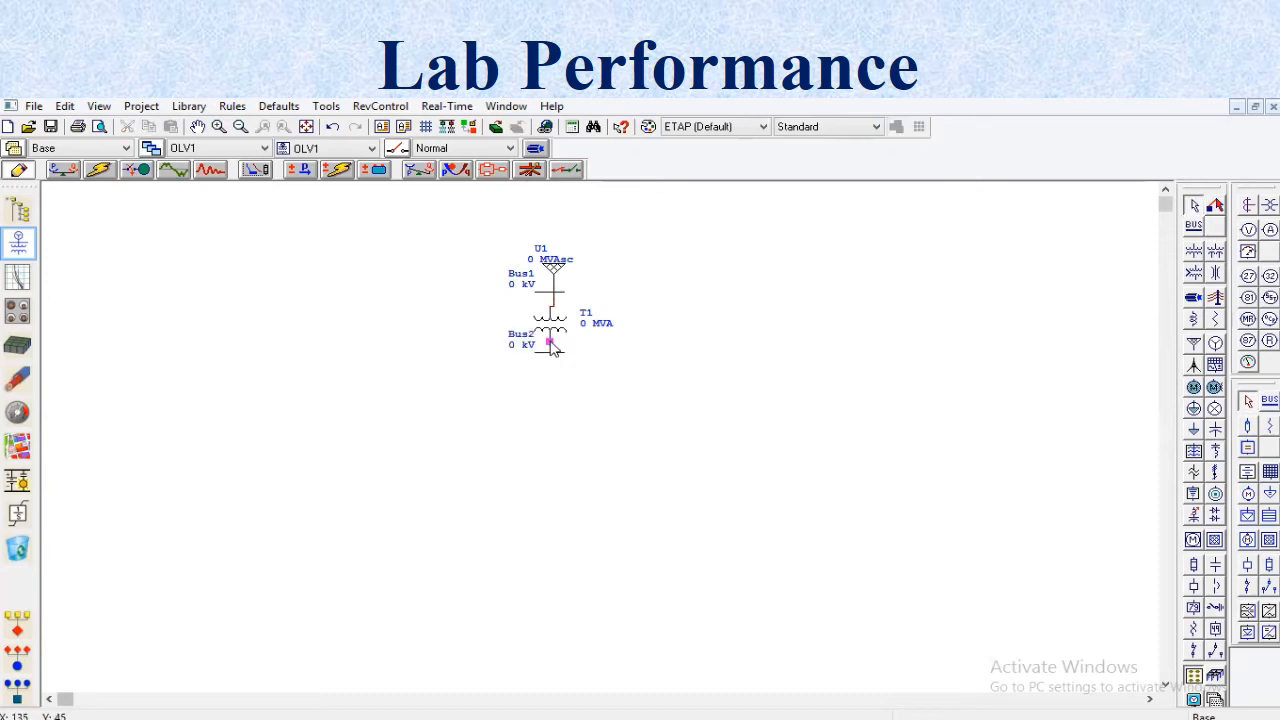
left_click(552, 349)
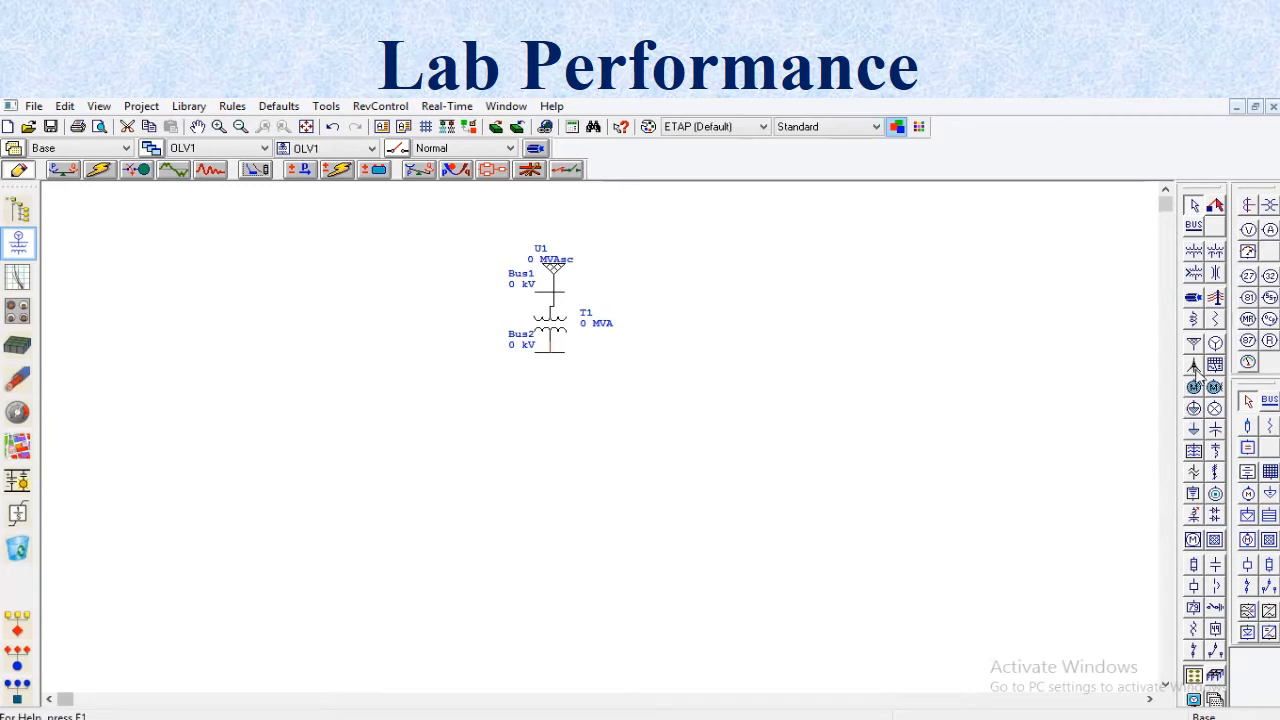
- Place a synchronous motor below Bus2 and connect it to that bus
left_click(1213, 390)
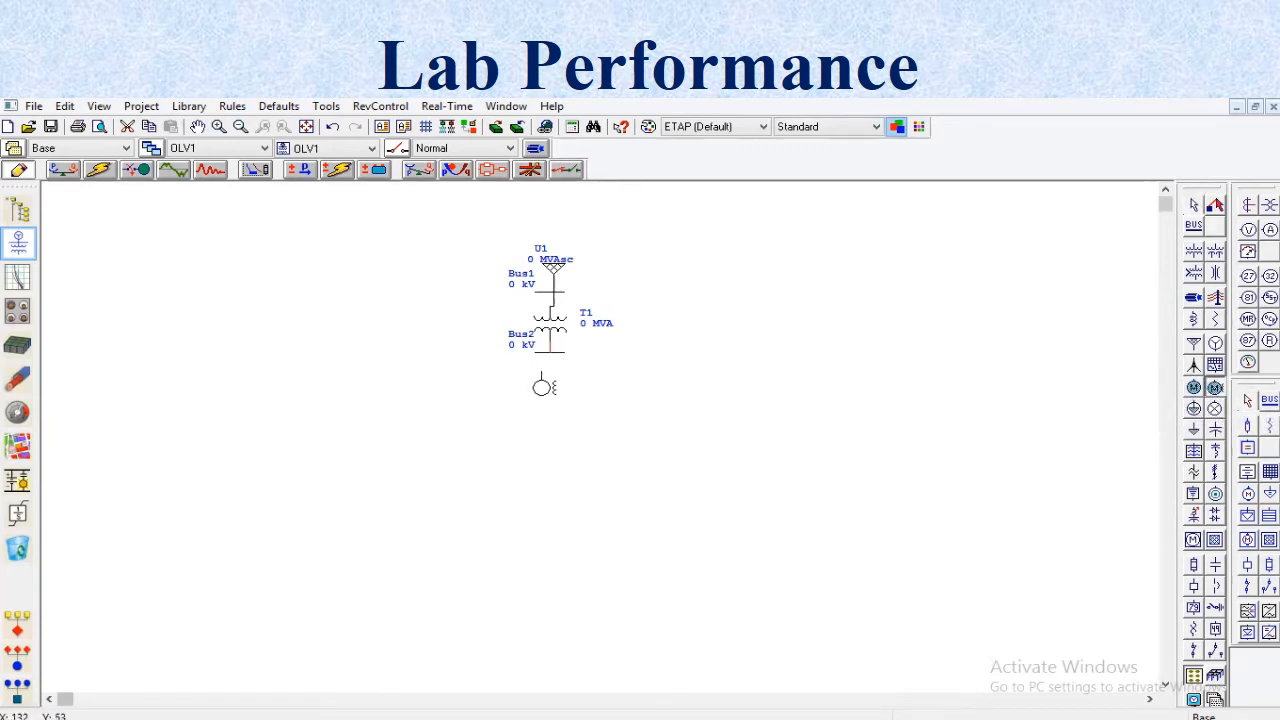
left_click(541, 384)
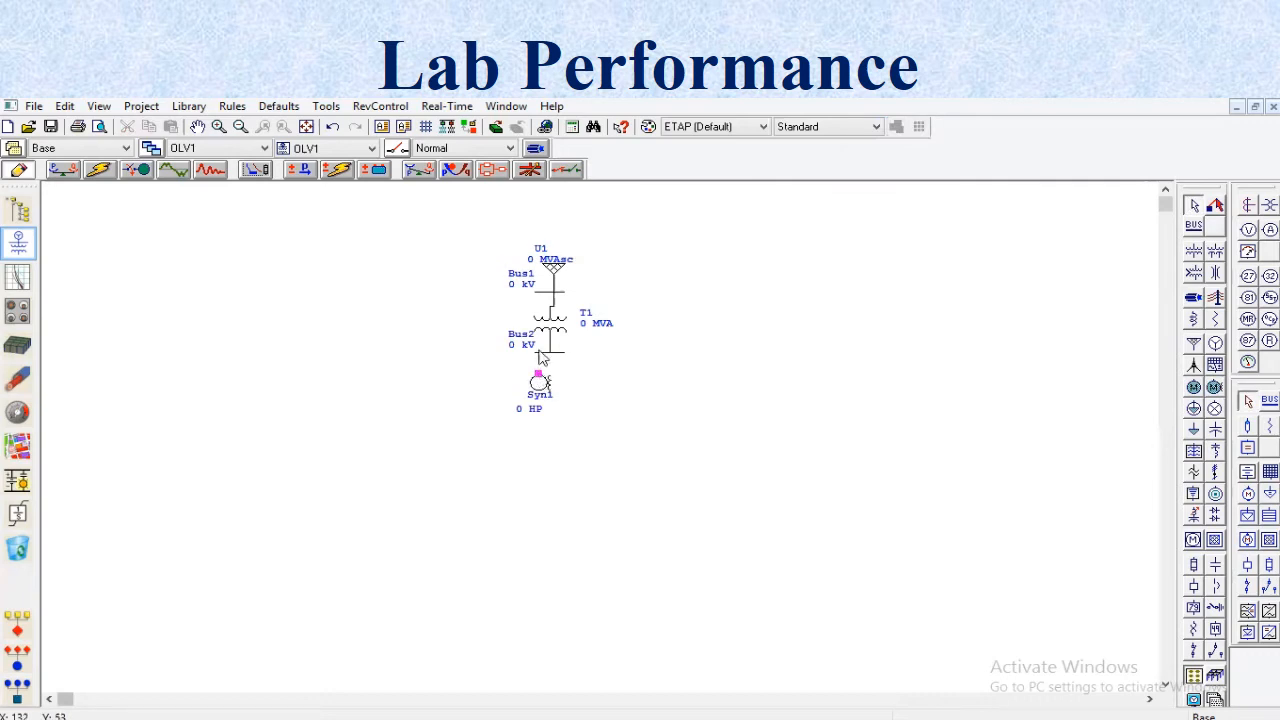
left_click_drag(540, 372, 540, 352)
- Set the rated voltage of power grid U1 to 13.8 kV
double_click(556, 268)
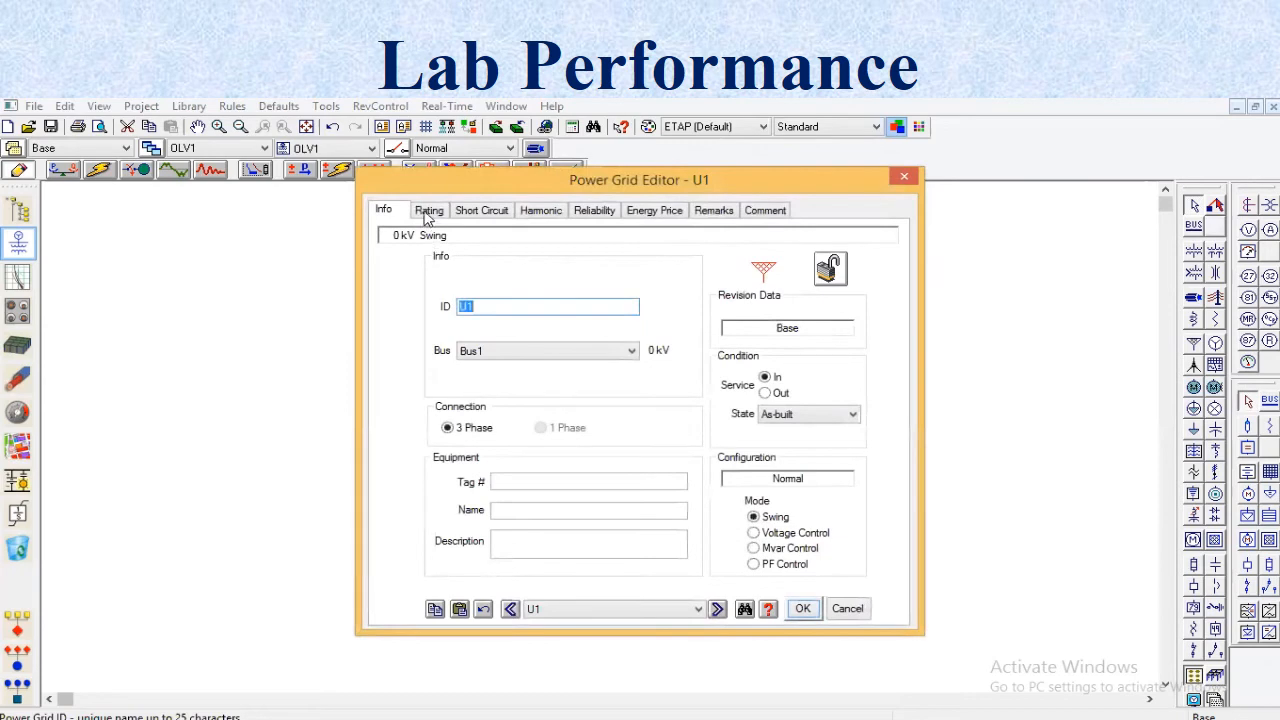
left_click(429, 212)
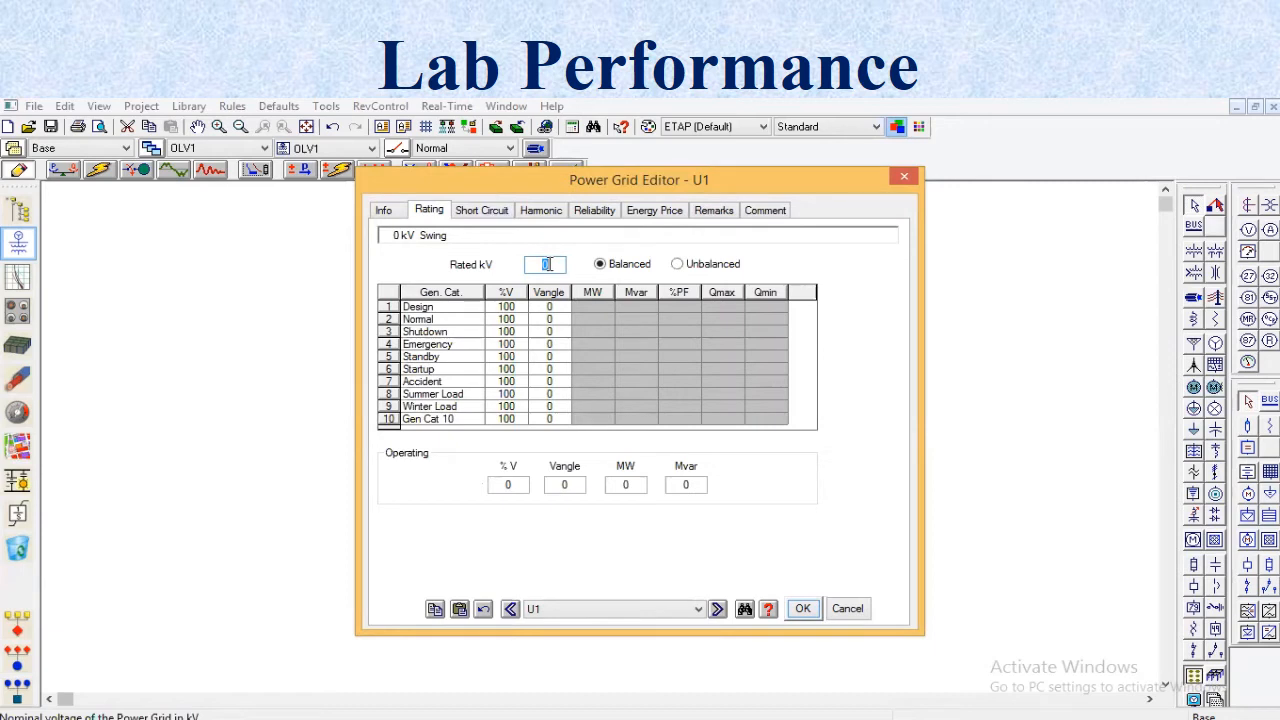
key("BackSpace")
type("13")
type("8")
key("BackSpace")
type(".8")
- Set the power grid's 3-phase short-circuit rating to 597.558 MVAsc
left_click(503, 214)
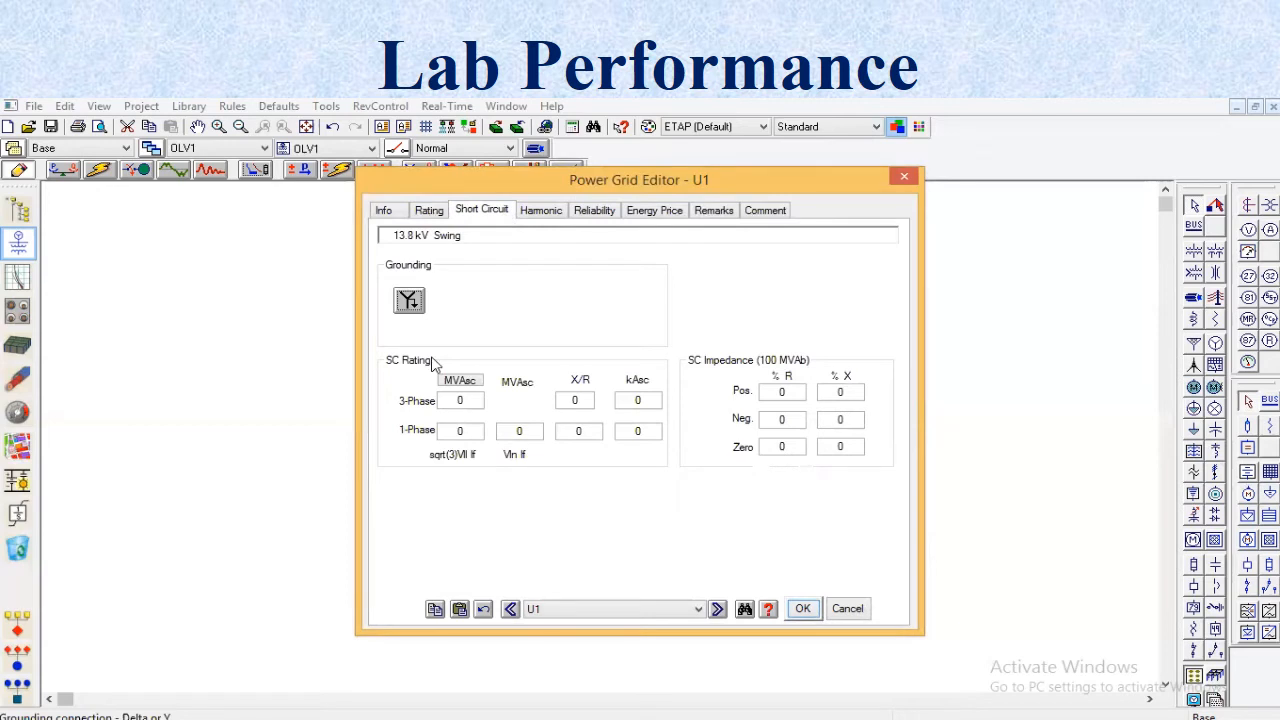
left_click(467, 402)
key("BackSpace")
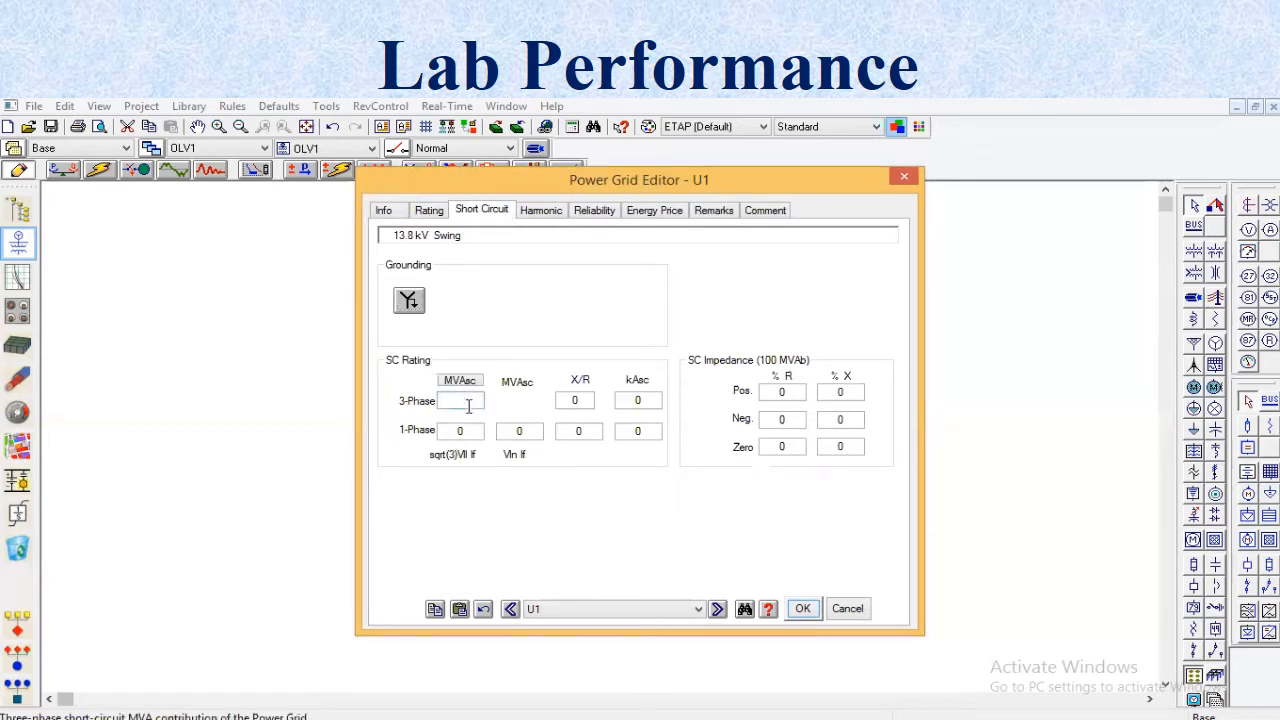
type("5")
type("9")
key("BackSpace")
type("97.558")
key("Tab")
- Set the power grid's 3-phase X/R ratio to 15 and short-circuit current to 25 kAsc, and save its data
left_click(583, 399)
double_click(583, 399)
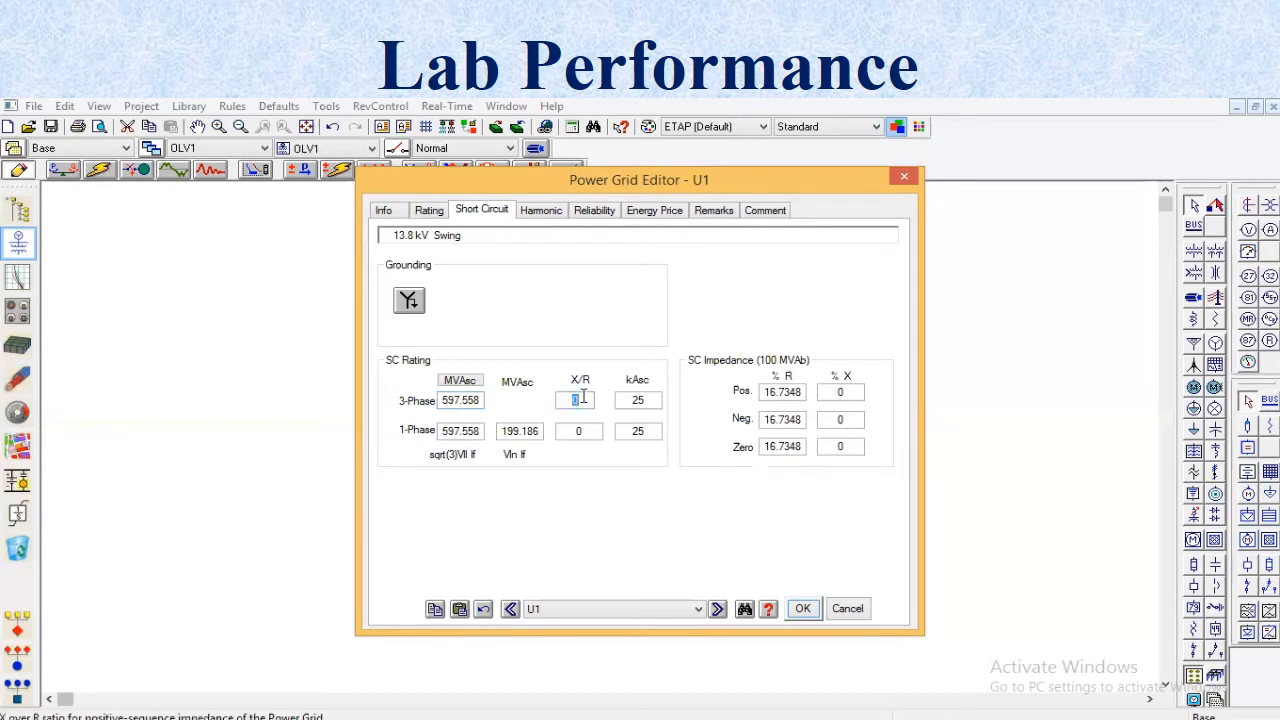
key("BackSpace")
type("15")
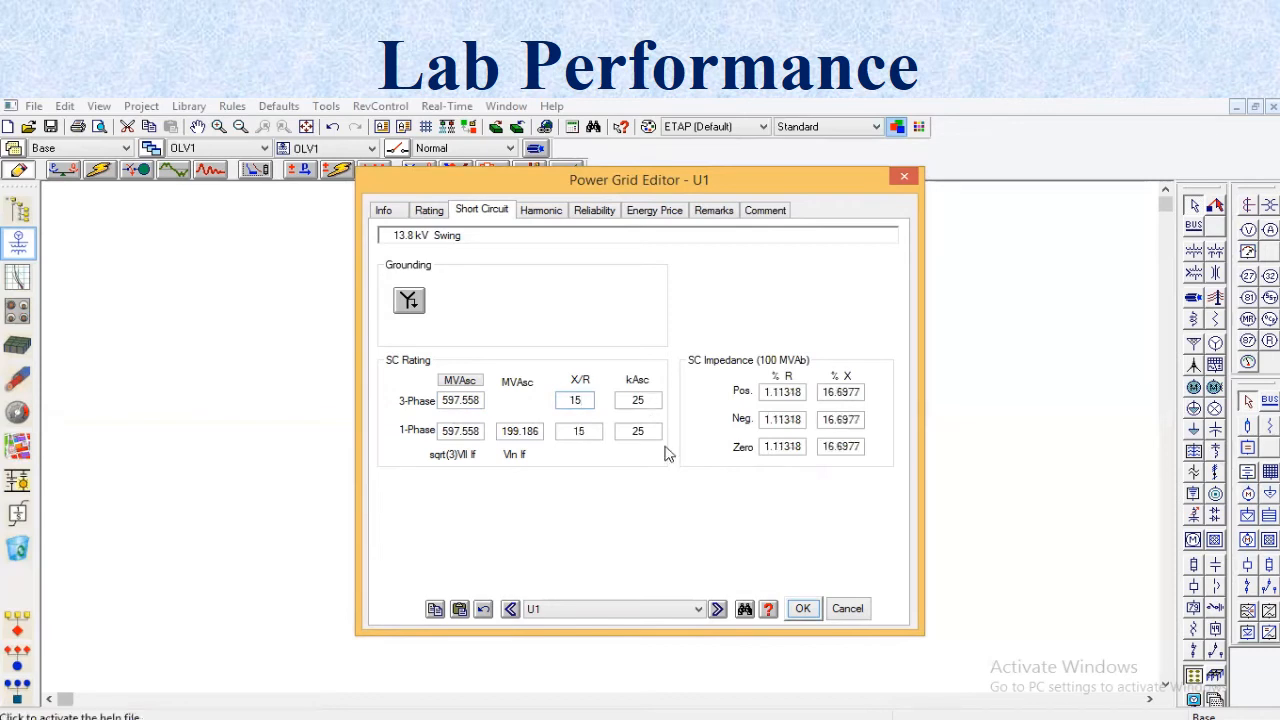
left_click(647, 399)
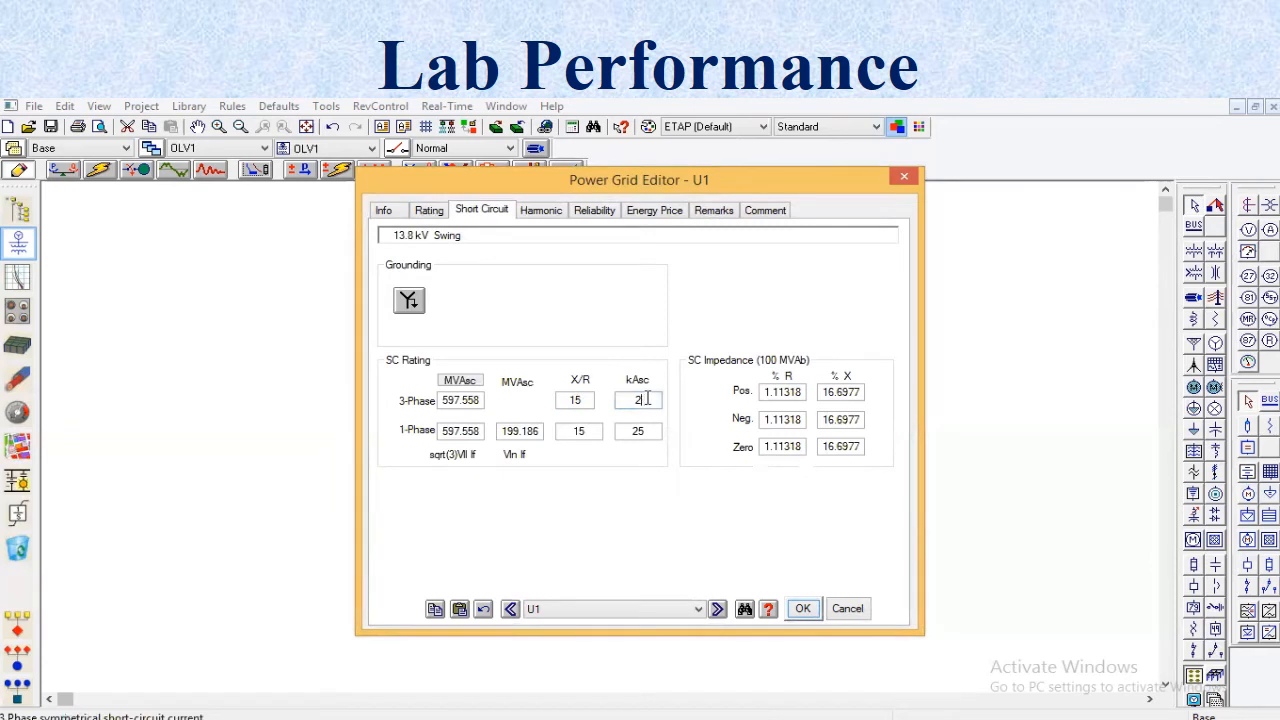
type("25")
left_click(792, 612)
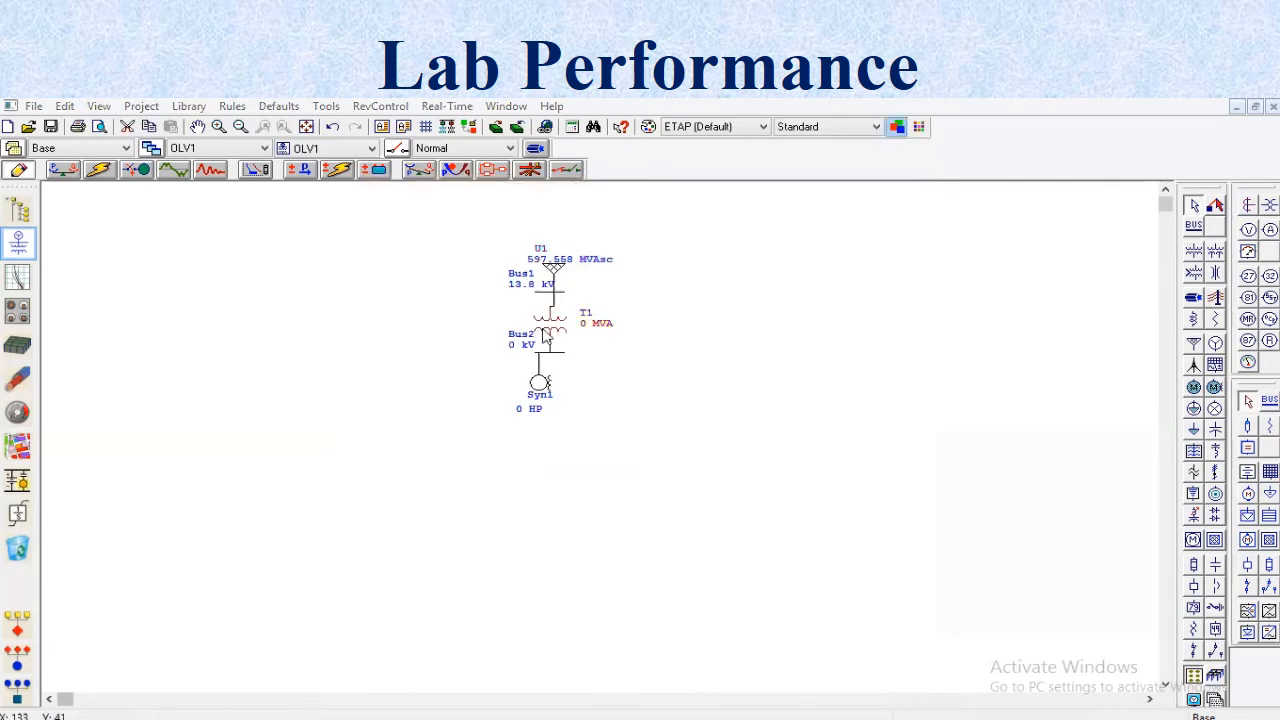
- Set the secondary voltage rating of transformer T1 to 6.6 kV
double_click(545, 338)
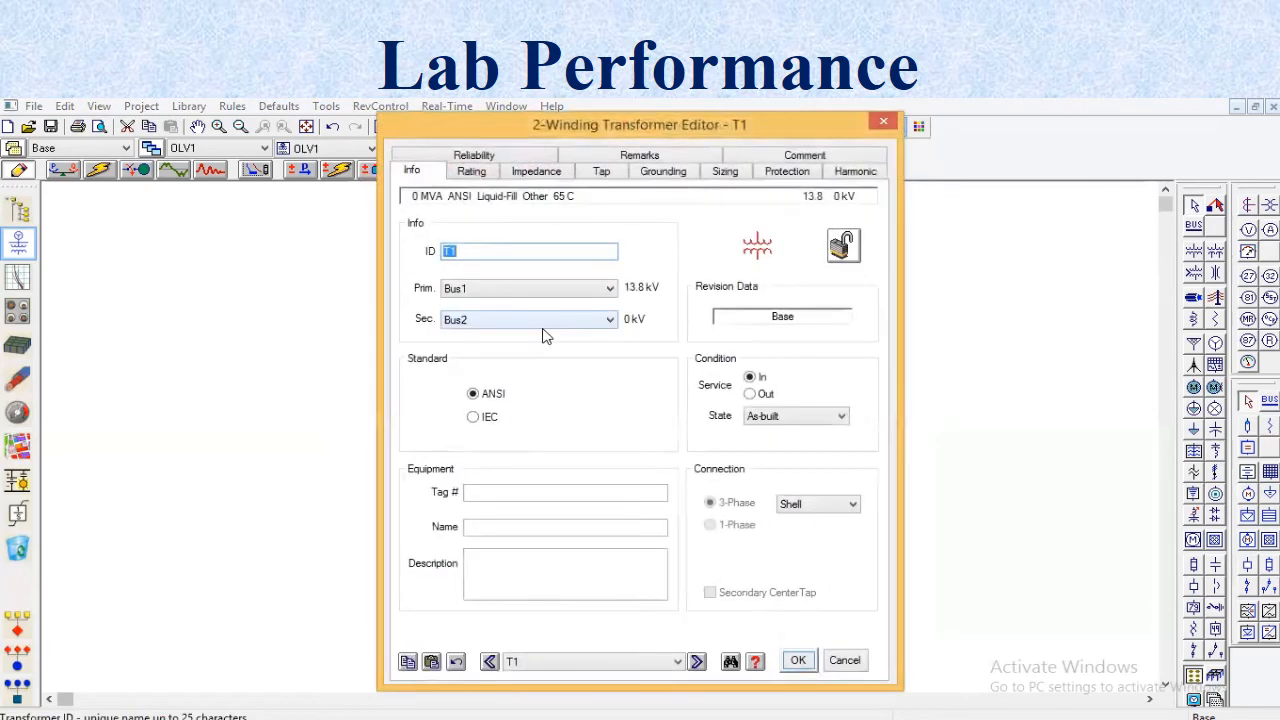
left_click(471, 171)
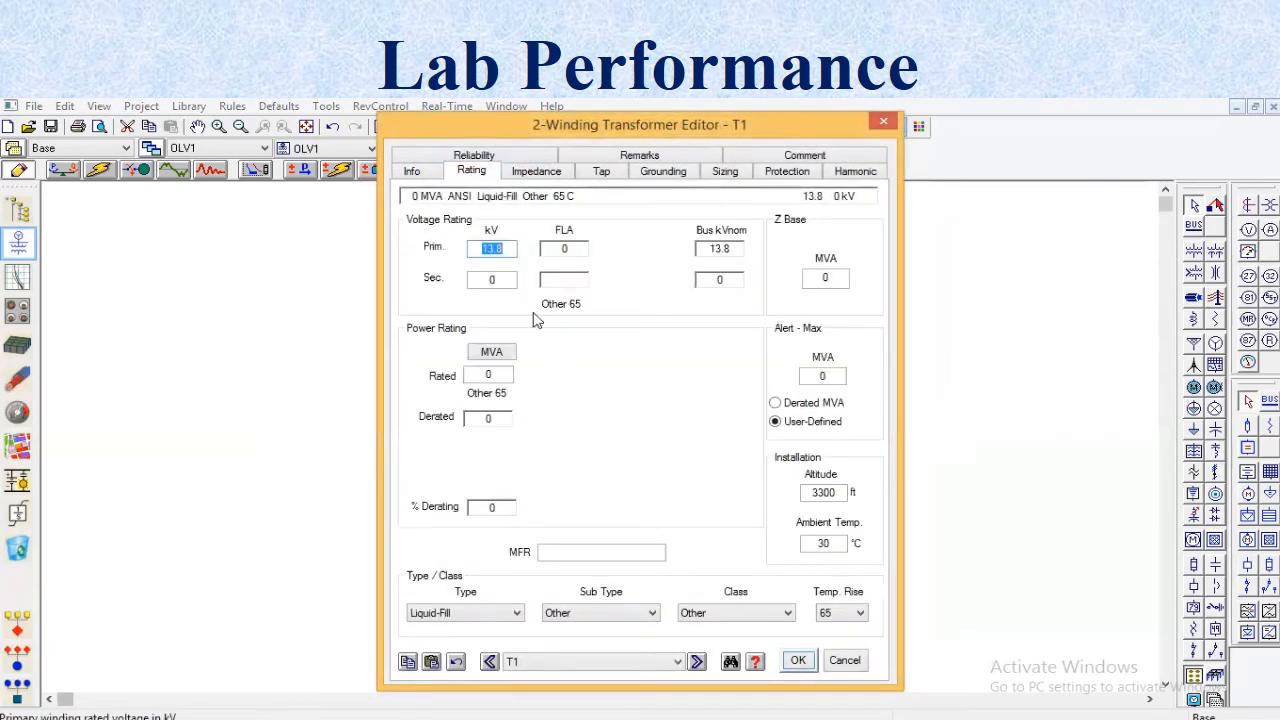
left_click(508, 280)
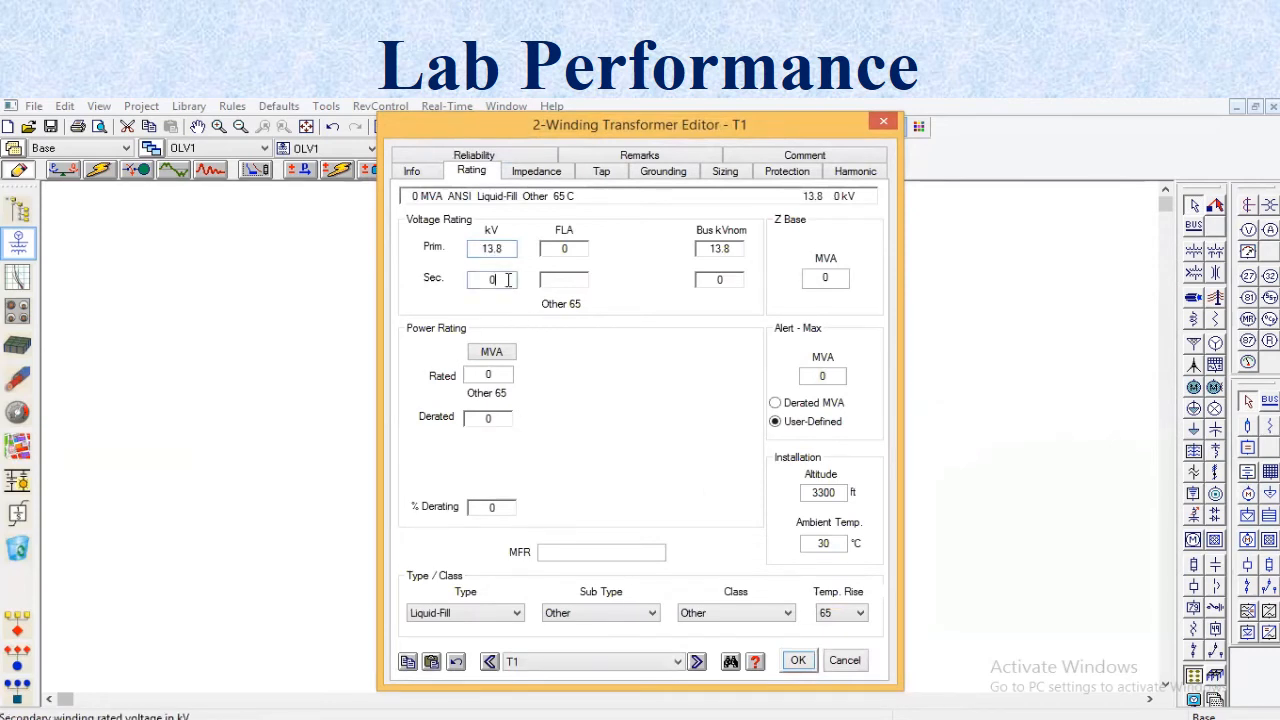
key("BackSpace")
type("6.6")
left_click(615, 466)
- Set the rated power of transformer T1 to 5 MVA
left_click(496, 373)
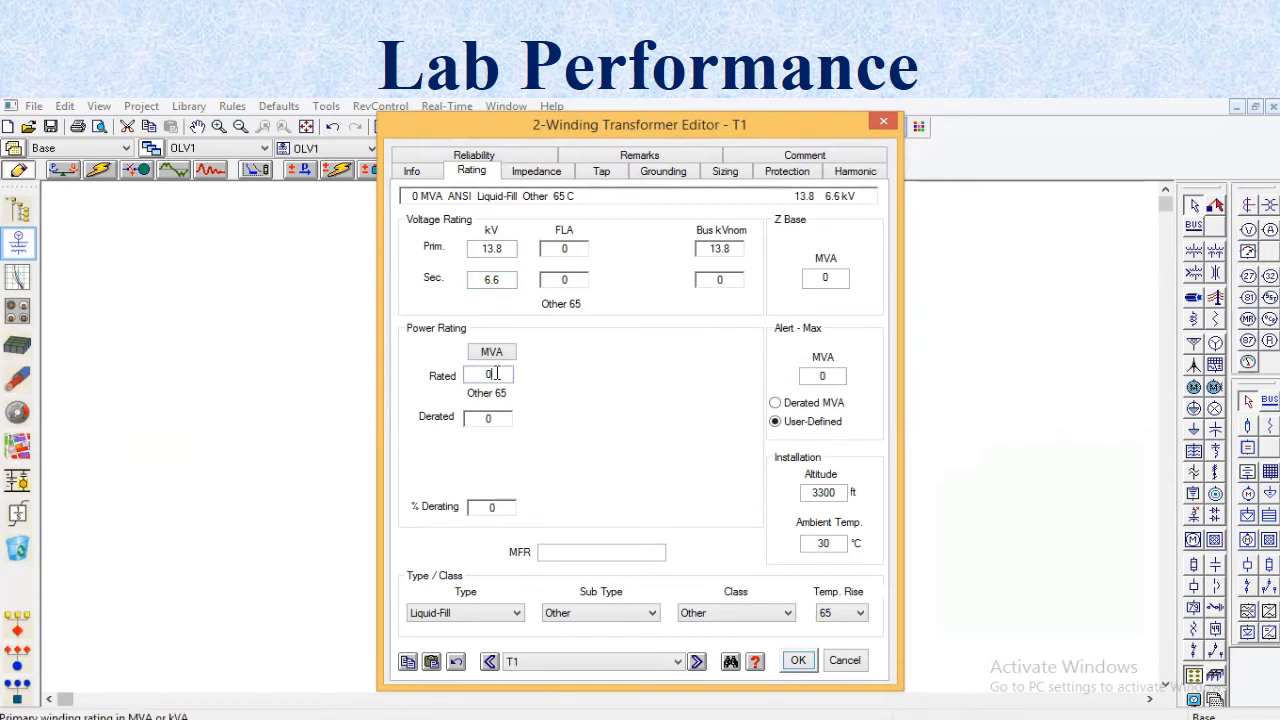
key("BackSpace")
type("5")
left_click(505, 455)
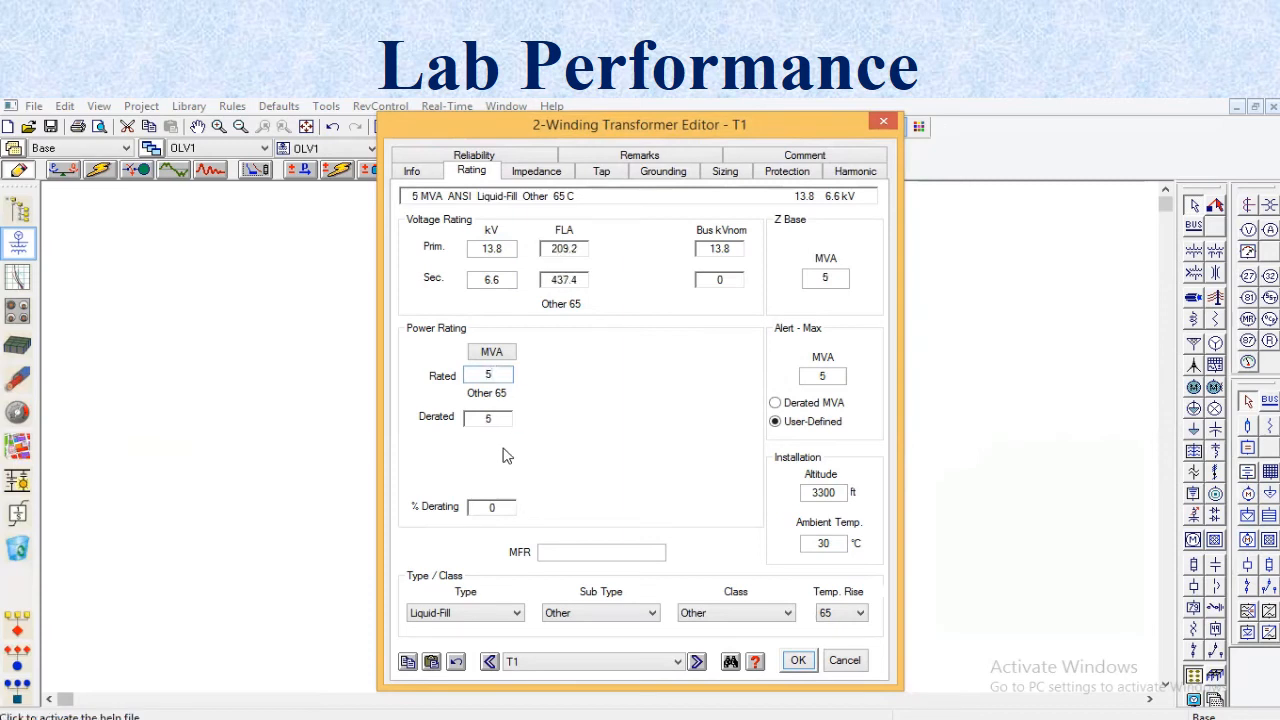
- Set the transformer's positive-sequence impedance to 9 %Z with an X/R ratio of 12.14
left_click(537, 172)
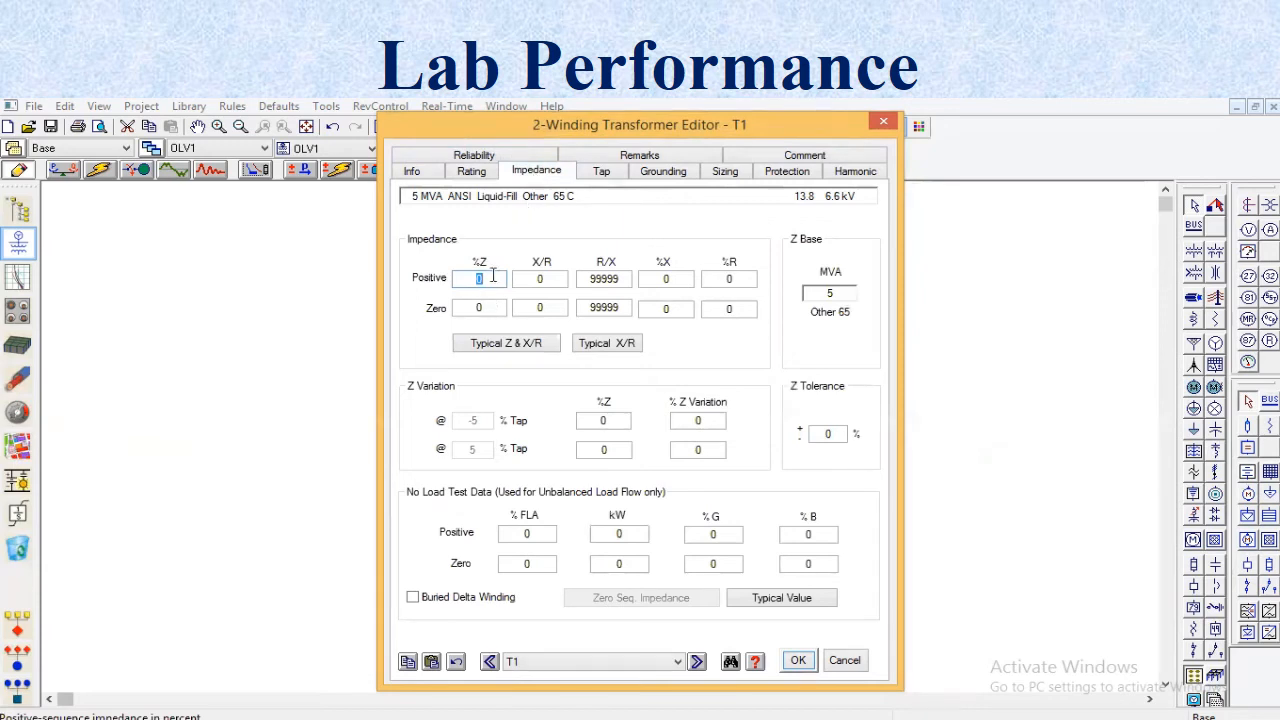
type("9")
left_click(489, 307)
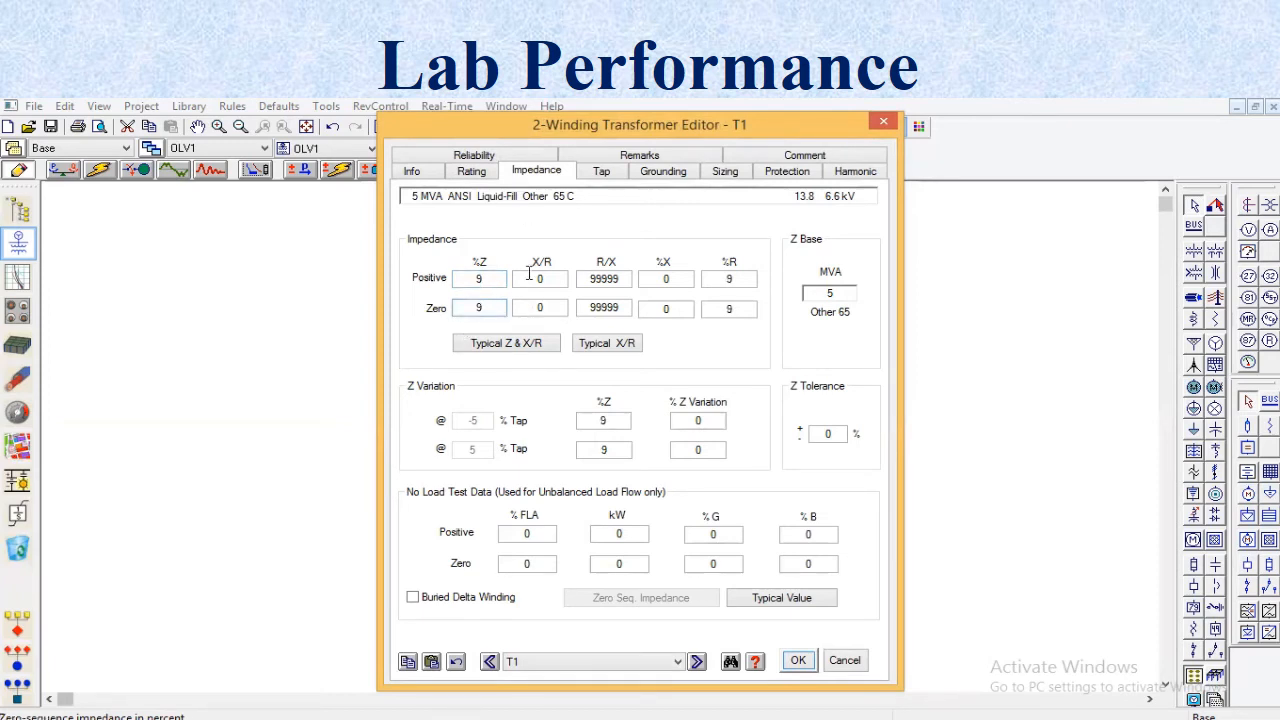
left_click(550, 279)
key("BackSpace")
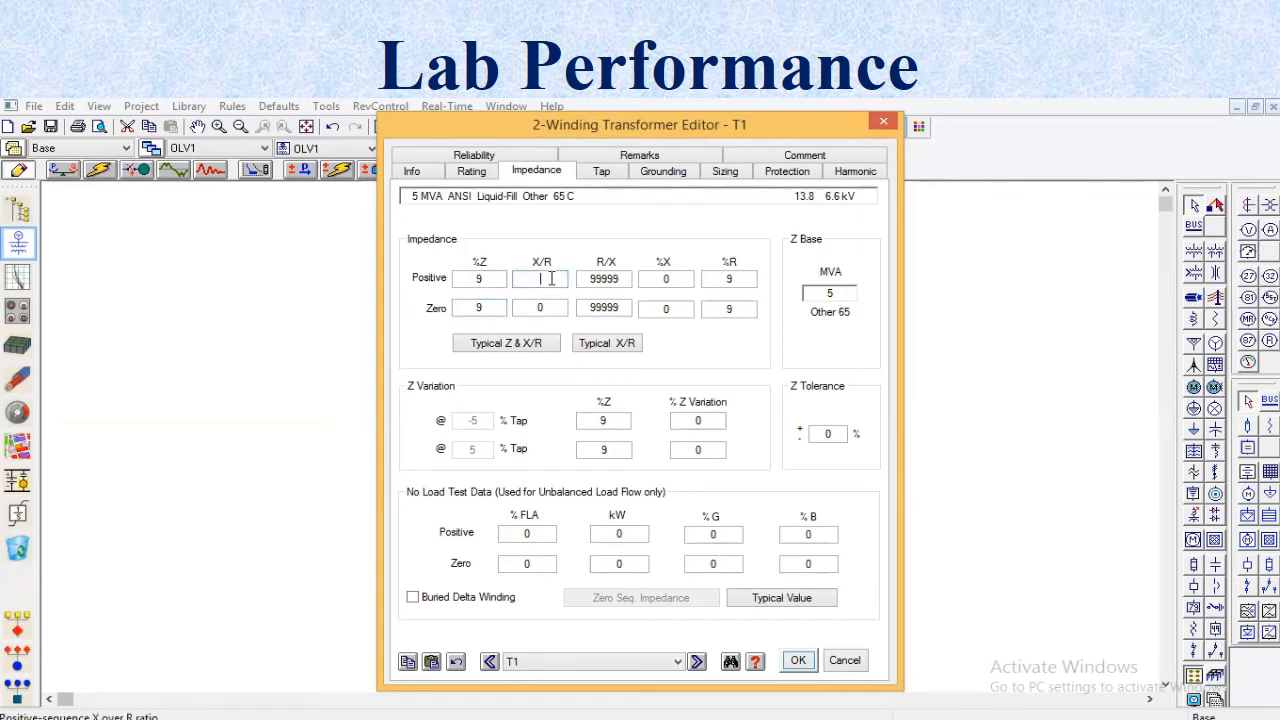
type("12.104")
key("BackSpace")
key("BackSpace")
type("4")
left_click(413, 355)
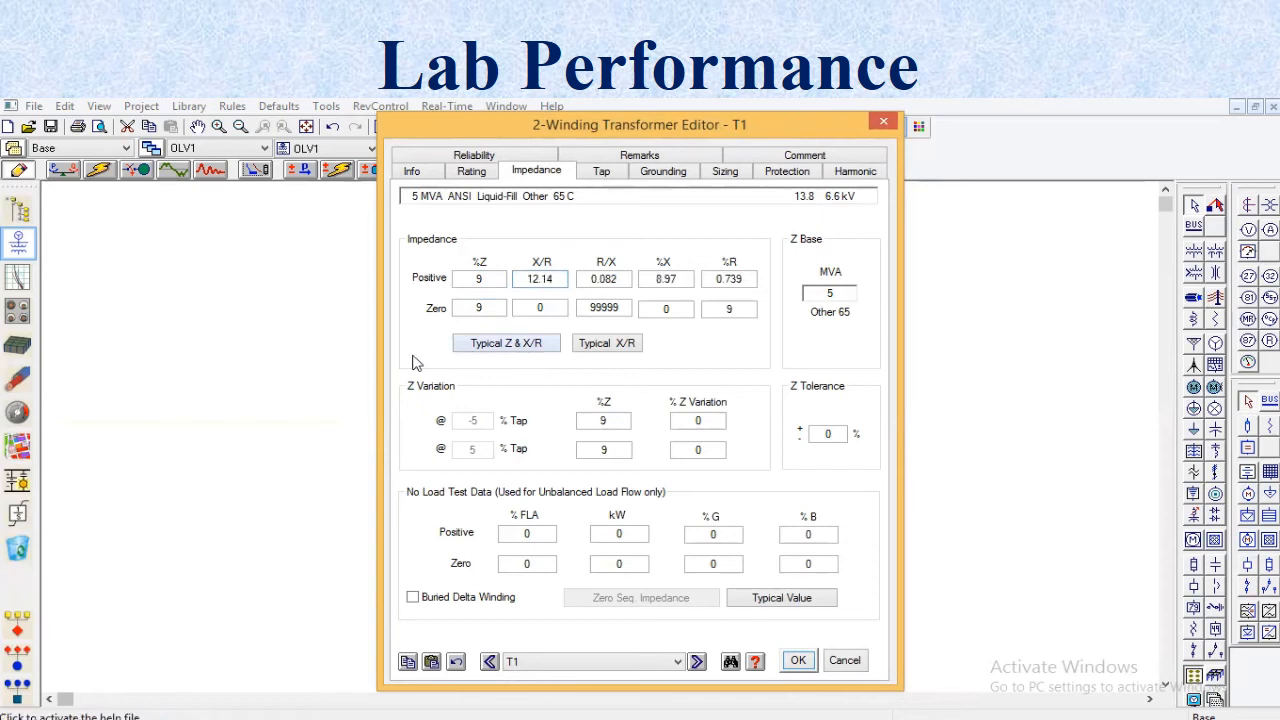
- Set the transformer's zero-sequence X/R ratio to 12.14 and save its data
left_click(555, 308)
key("BackSpace")
type("12.14")
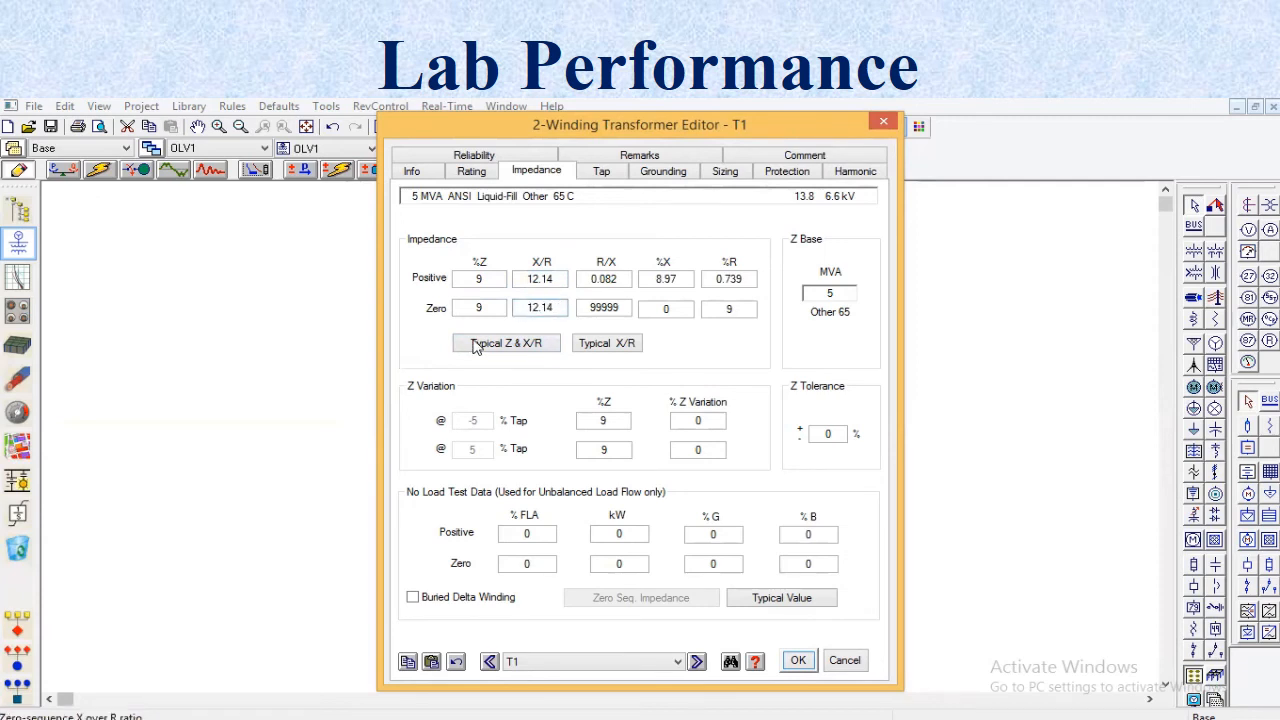
left_click(437, 367)
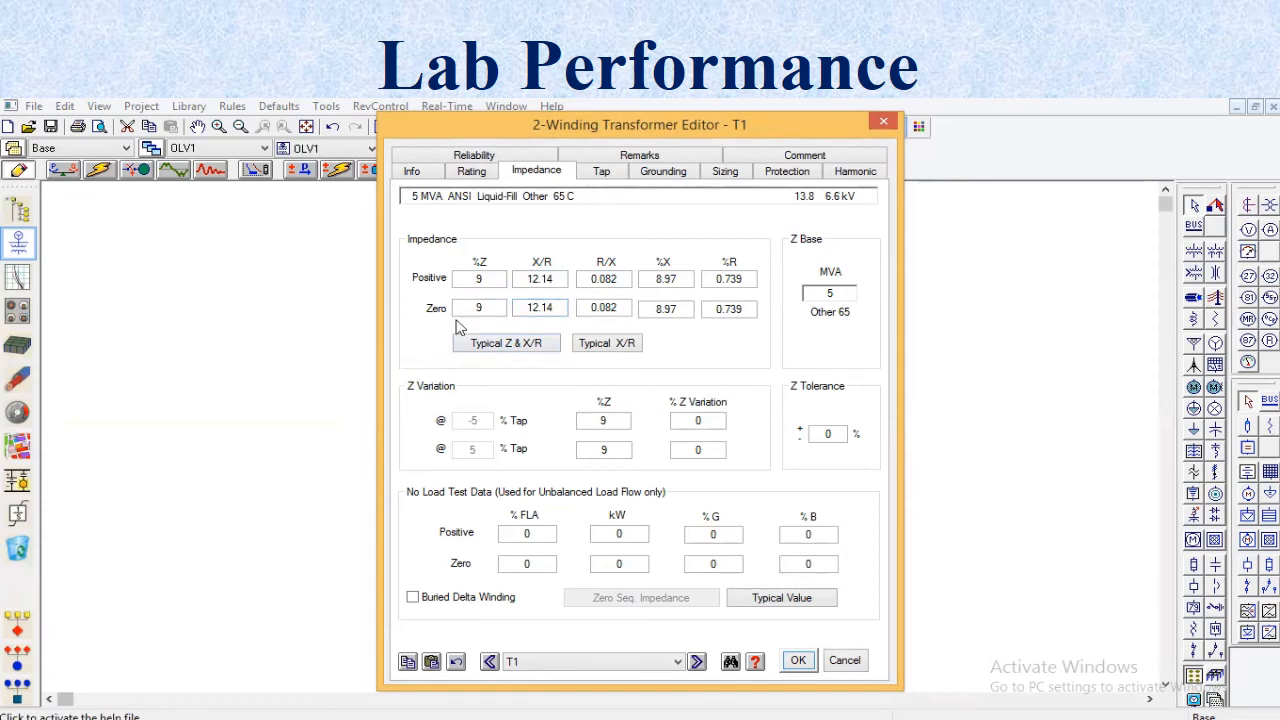
left_click(797, 662)
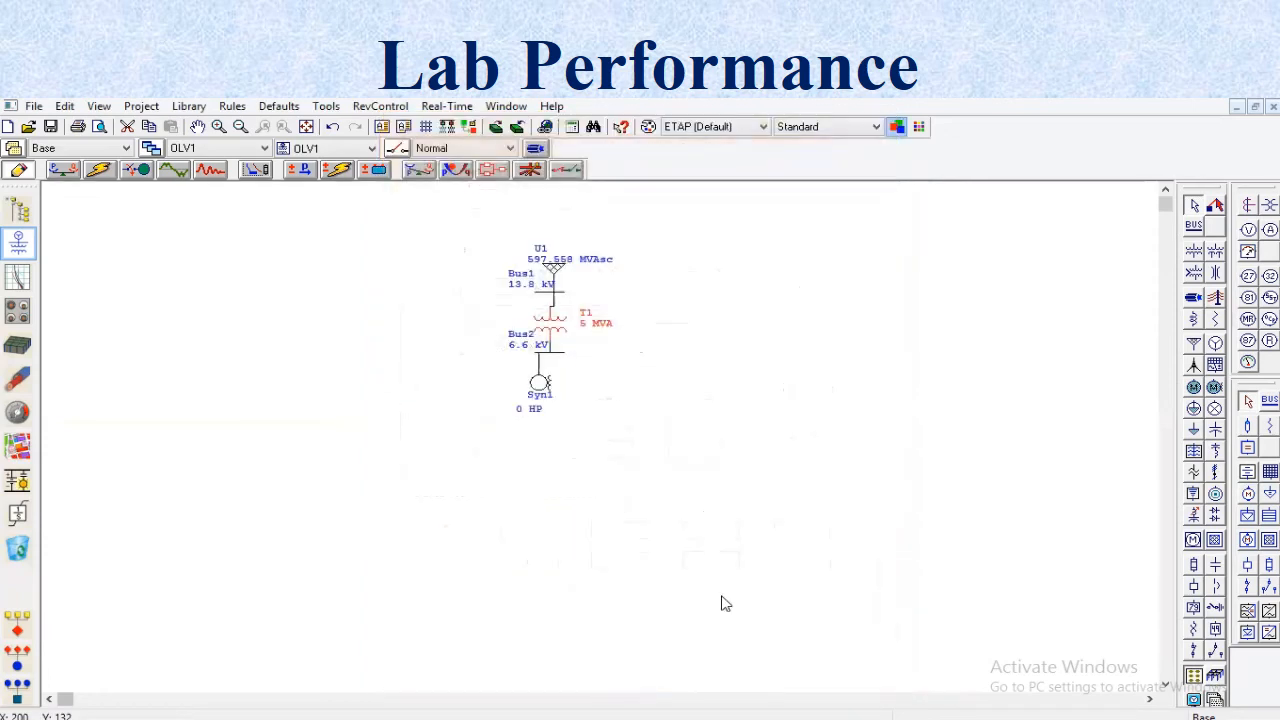
- Set the nameplate rating of synchronous motor Syn1 to 2335 HP and accept its default model data
double_click(538, 394)
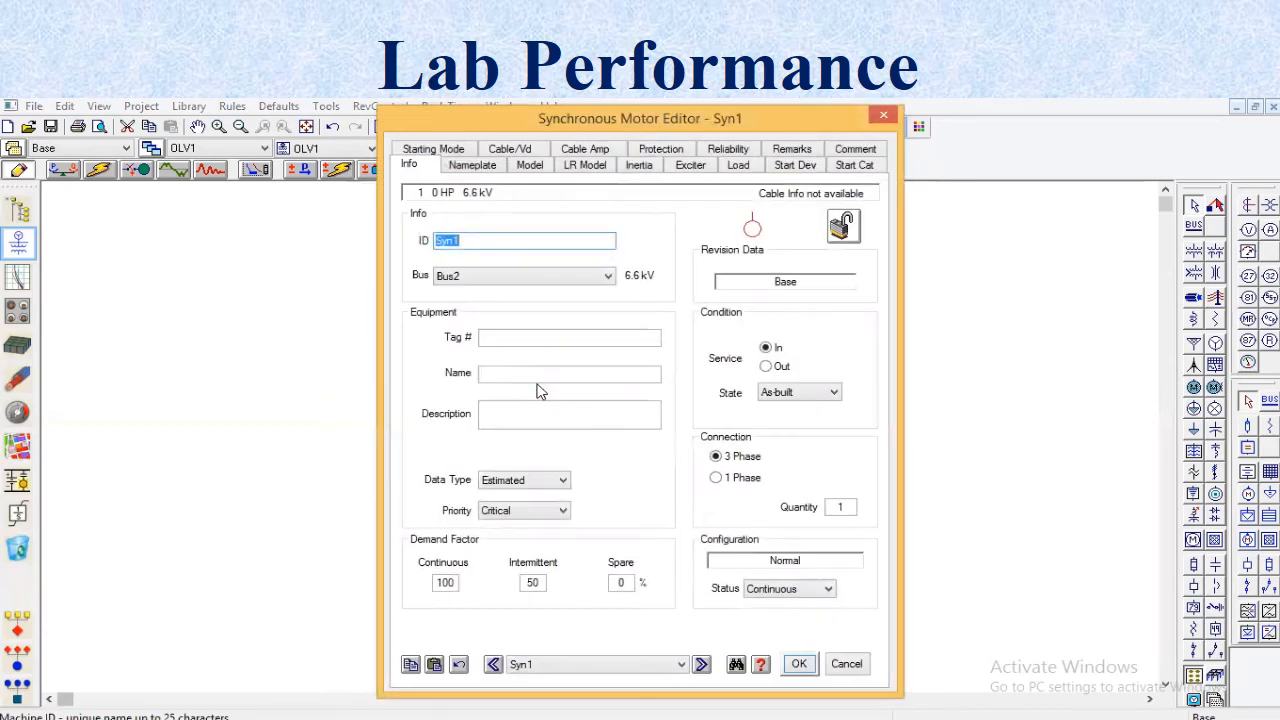
left_click(494, 166)
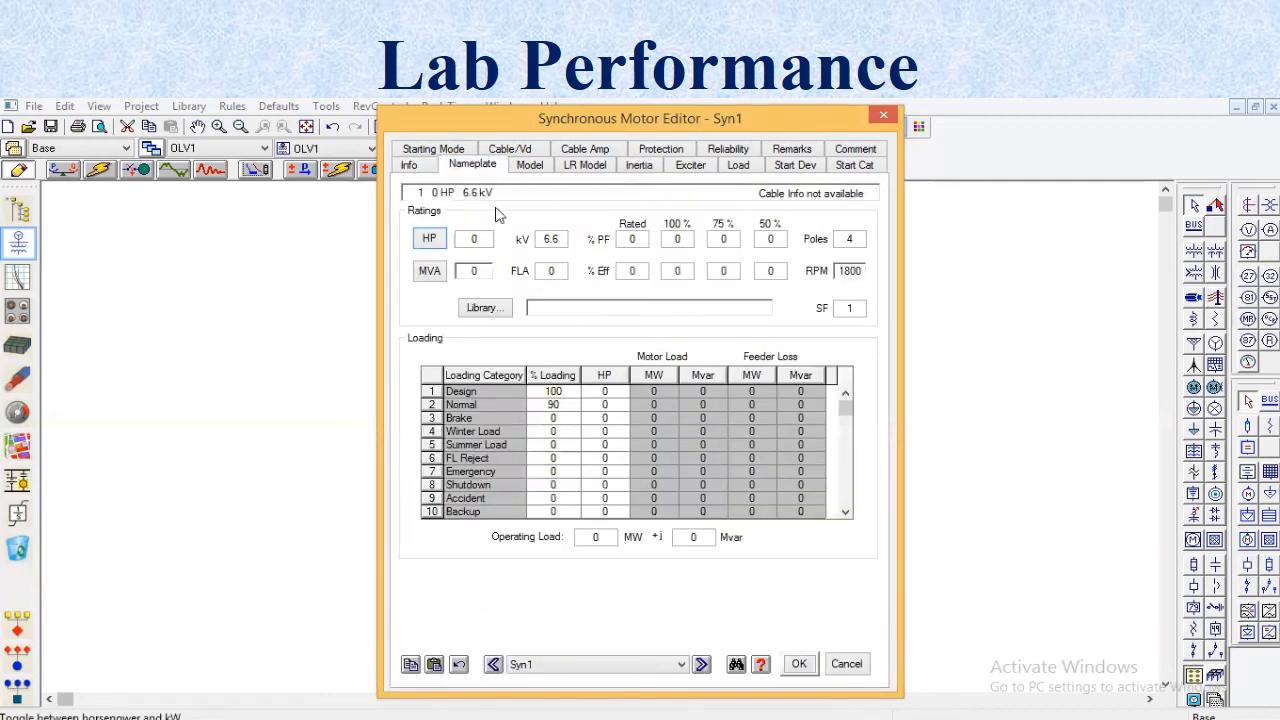
left_click(487, 237)
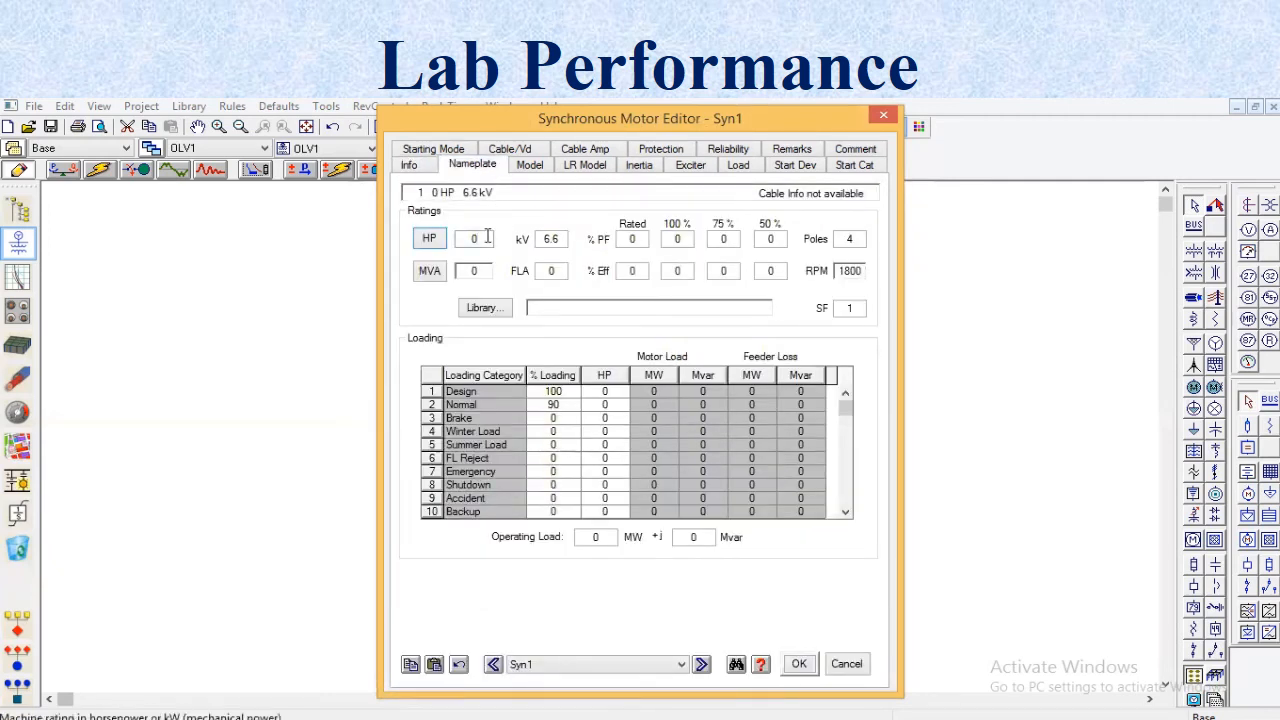
key("BackSpace")
type("2335")
left_click(480, 273)
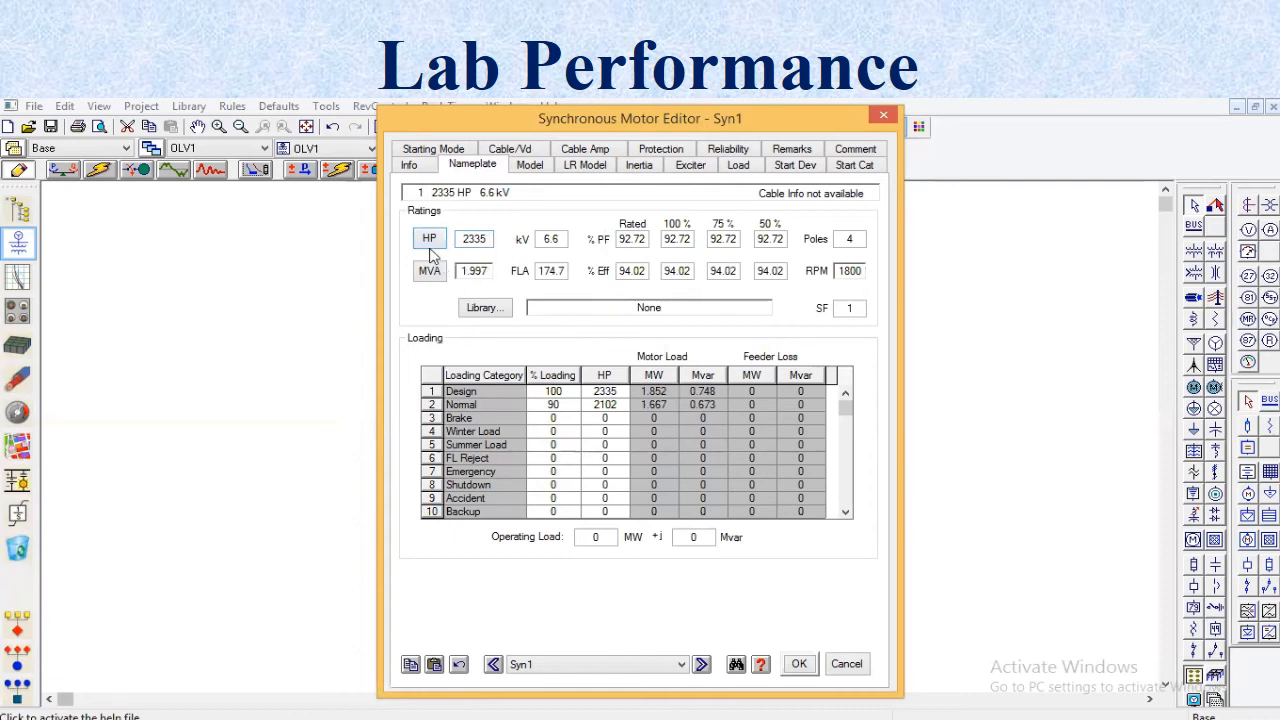
left_click(516, 168)
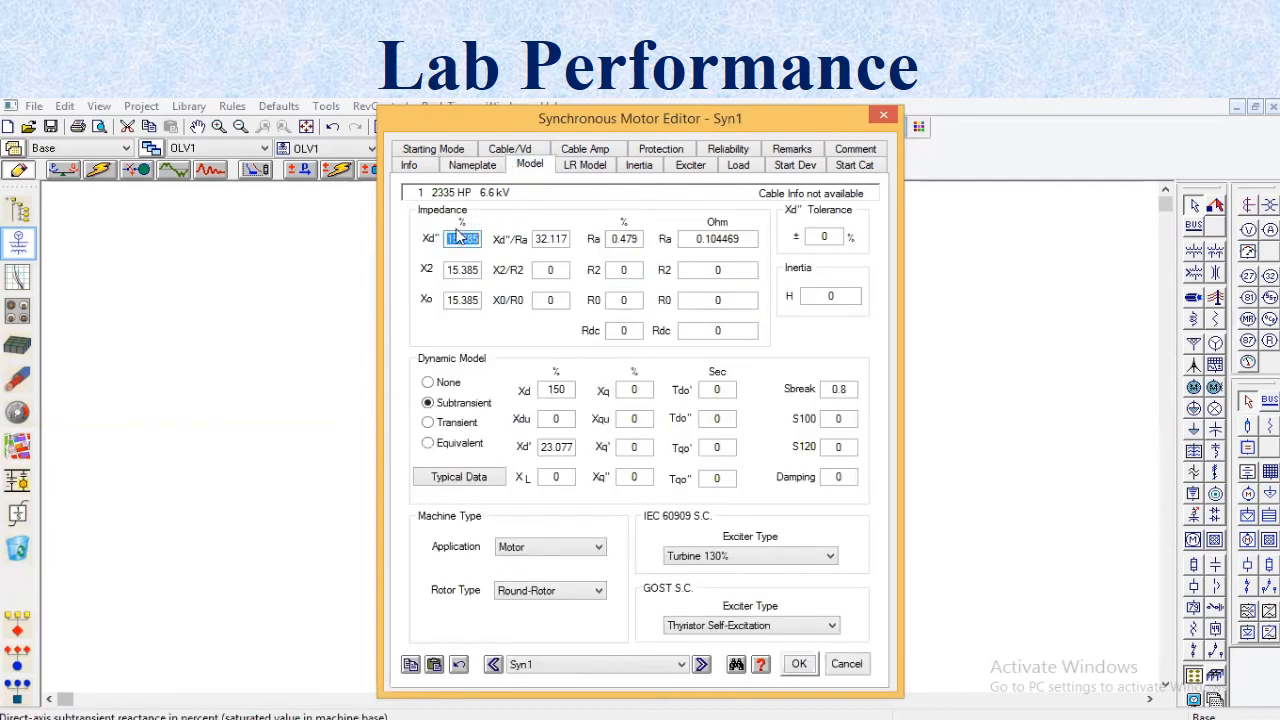
left_click(421, 275)
left_click(790, 666)
left_click(767, 204)
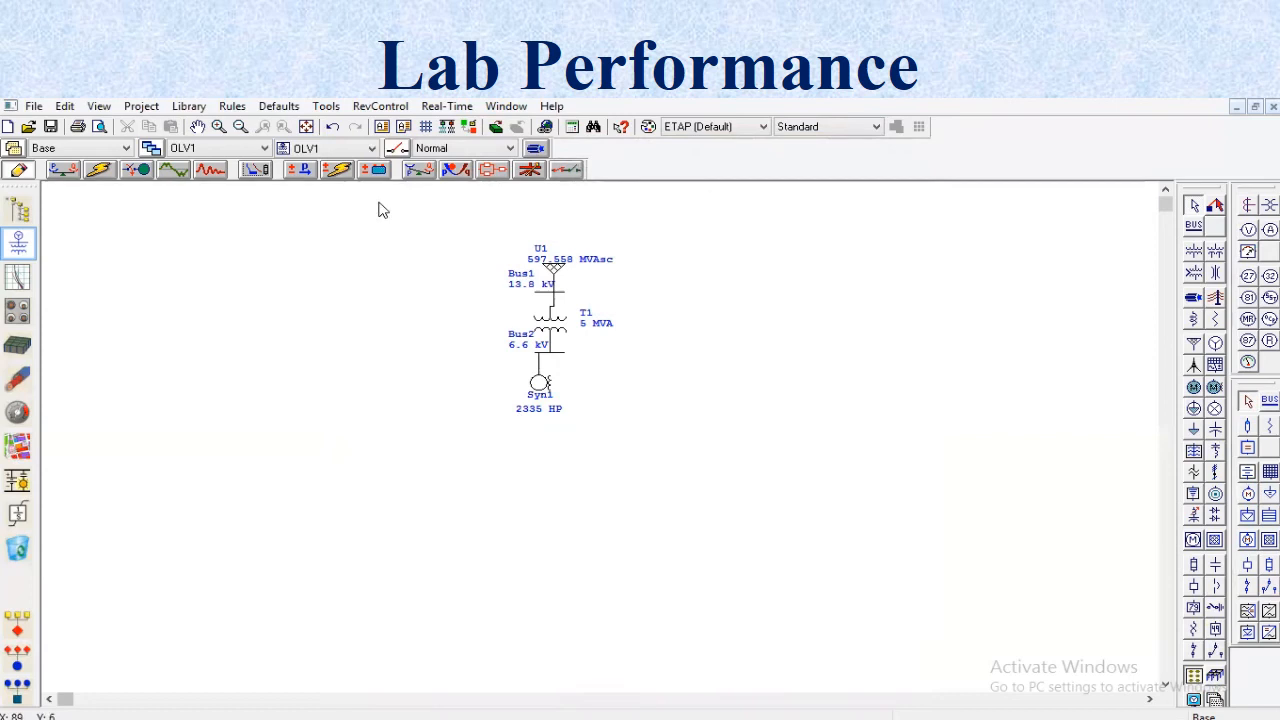
- Run an Optimal Power Flow analysis on the one-line diagram with Untitled as the output file name
left_click(464, 172)
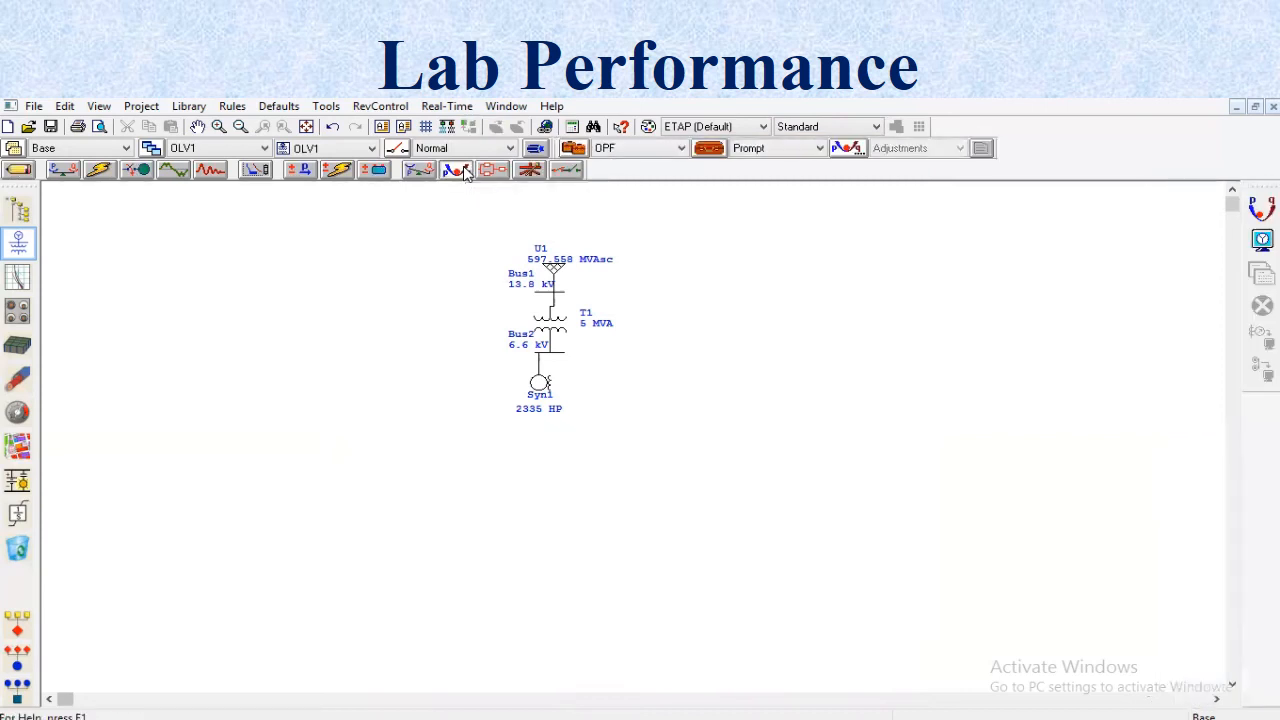
left_click(1252, 218)
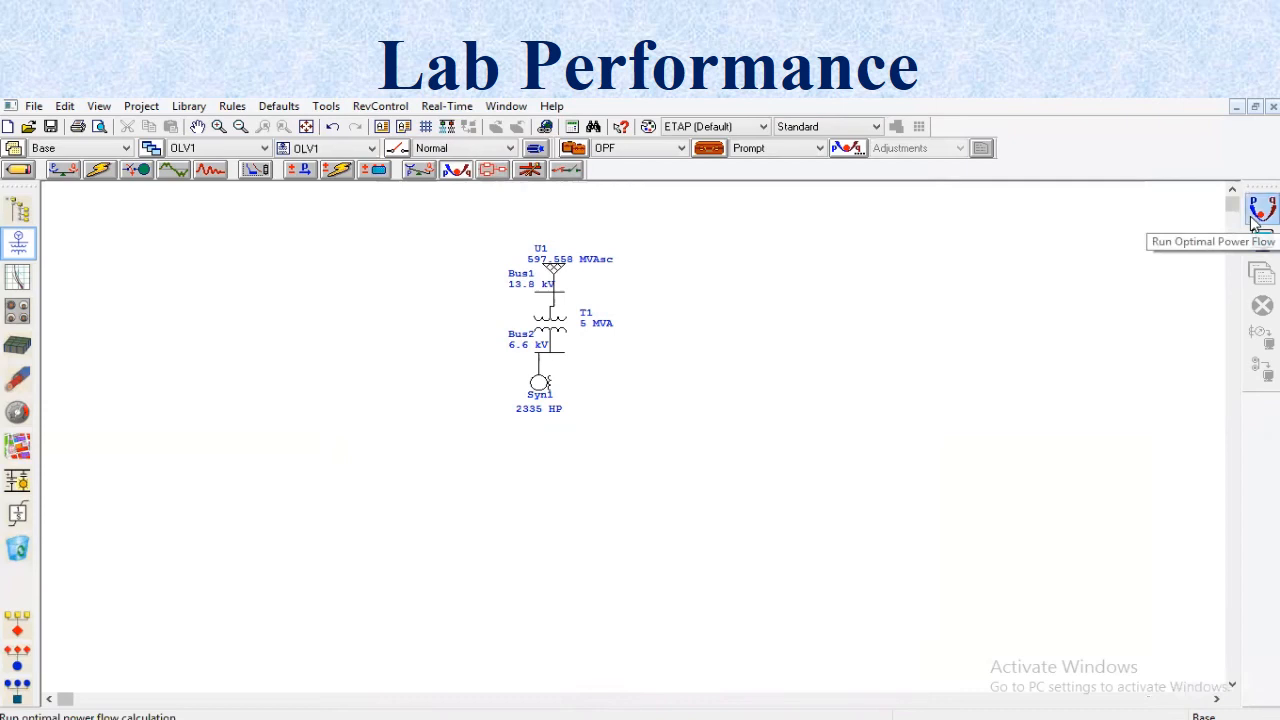
left_click(642, 434)
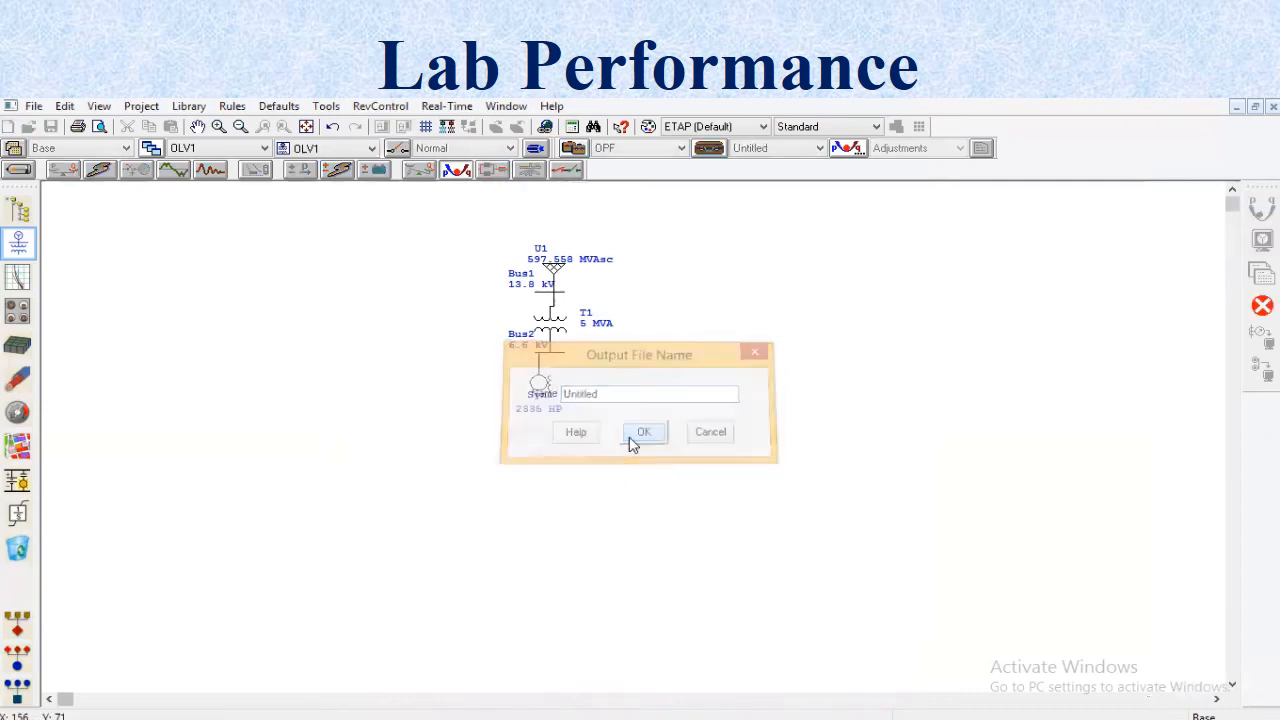